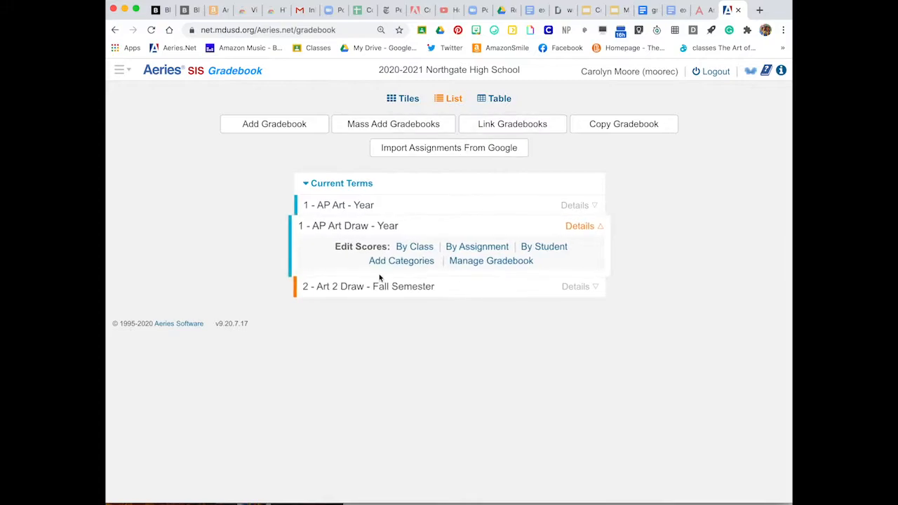
- From the home page's class summary, link the period 1 AP Art class to the existing Google Classroom "1_2020 AP Drawing & Painting"
click(119, 70)
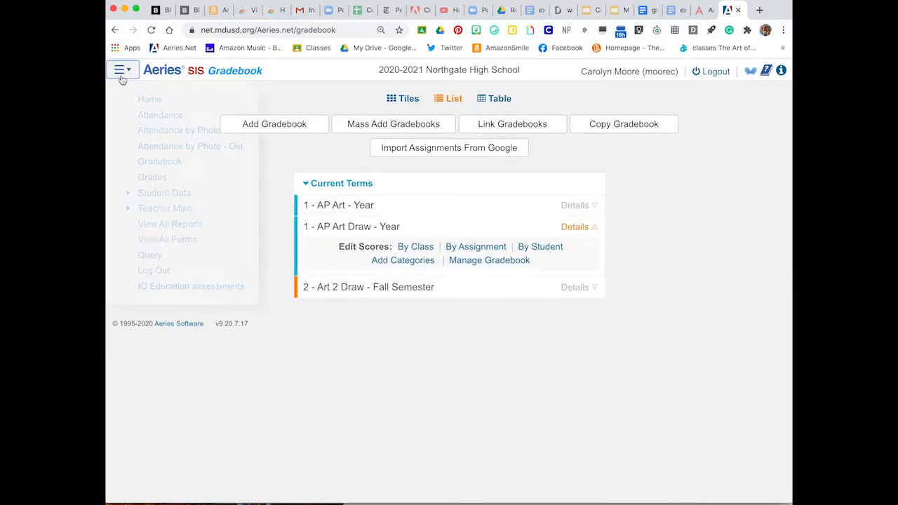
click(150, 98)
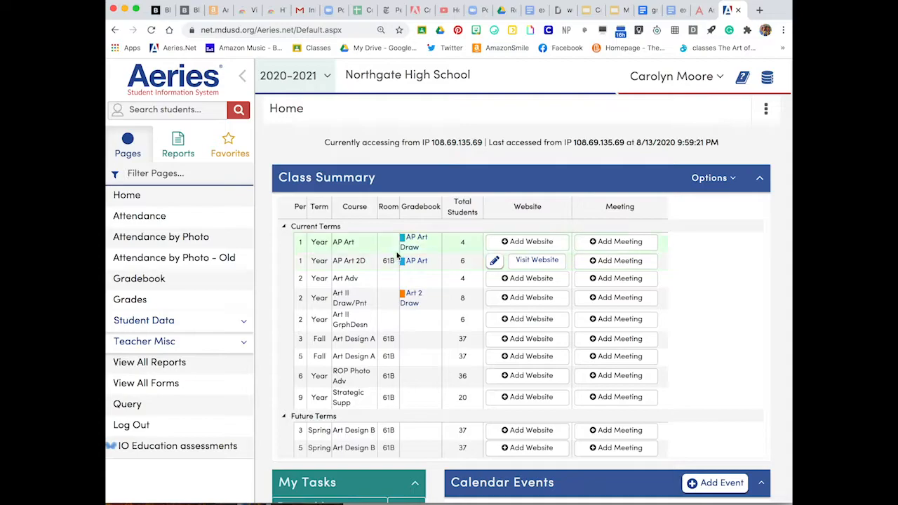
click(525, 242)
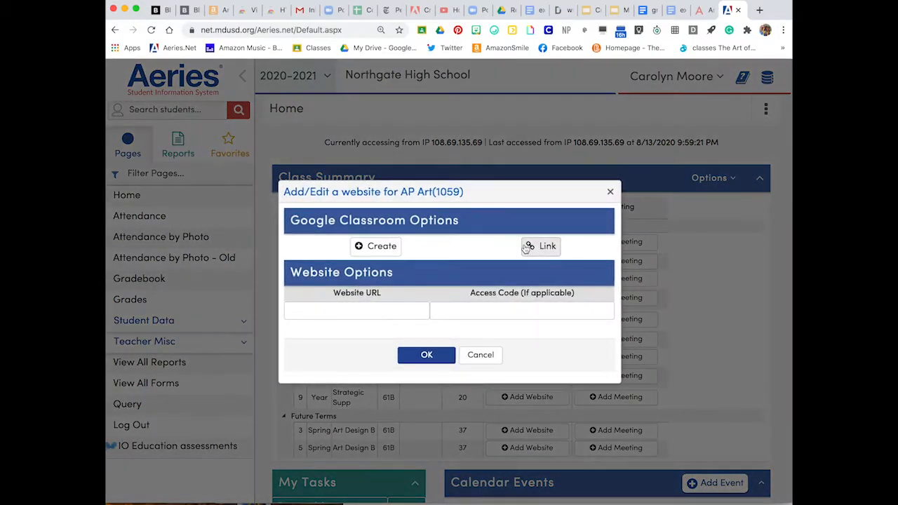
click(533, 249)
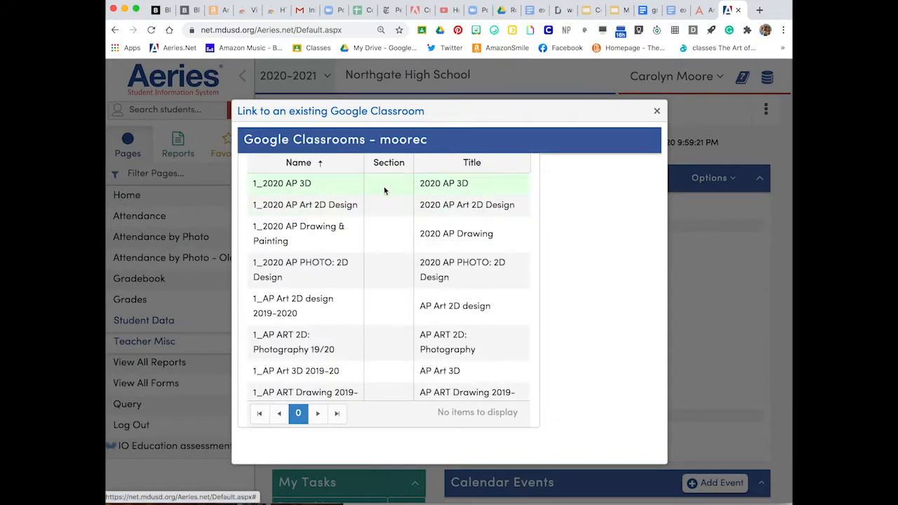
click(340, 241)
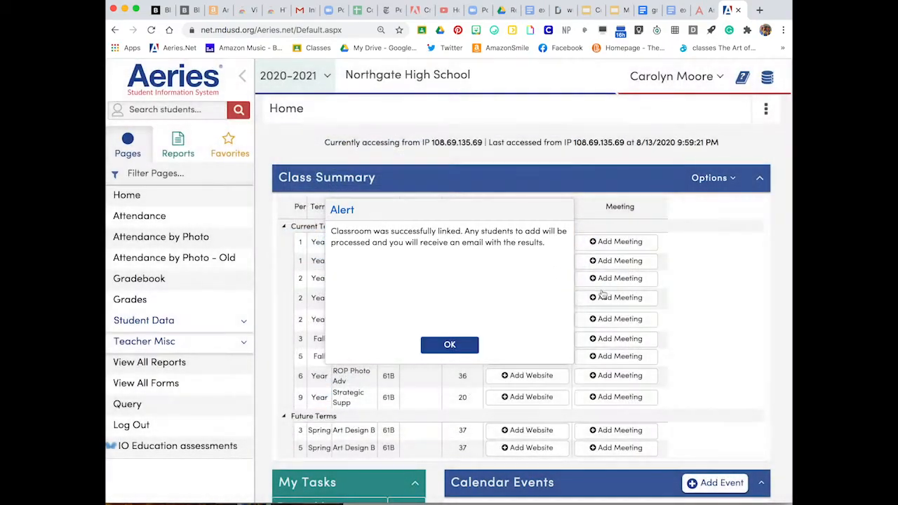
click(453, 344)
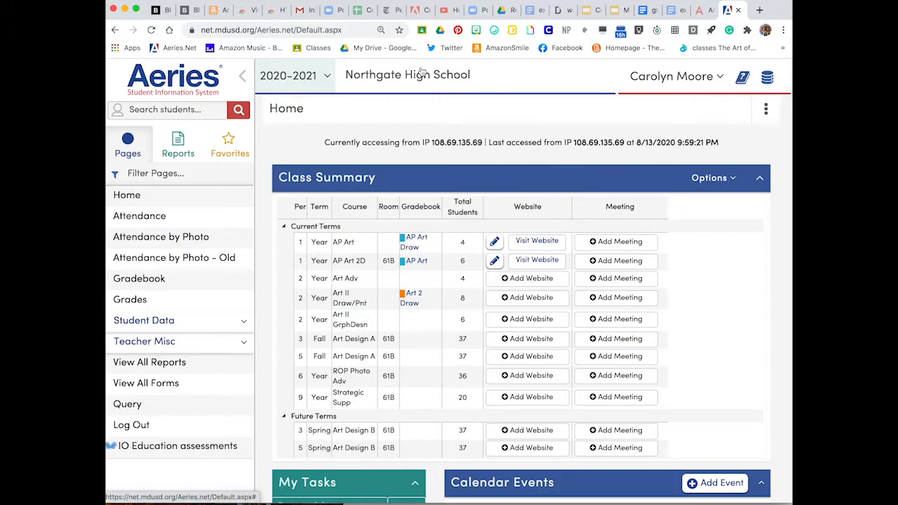
- Import assignments and scores from Google for the AP Art and AP Art Draw gradebooks, and stop the running import
click(155, 278)
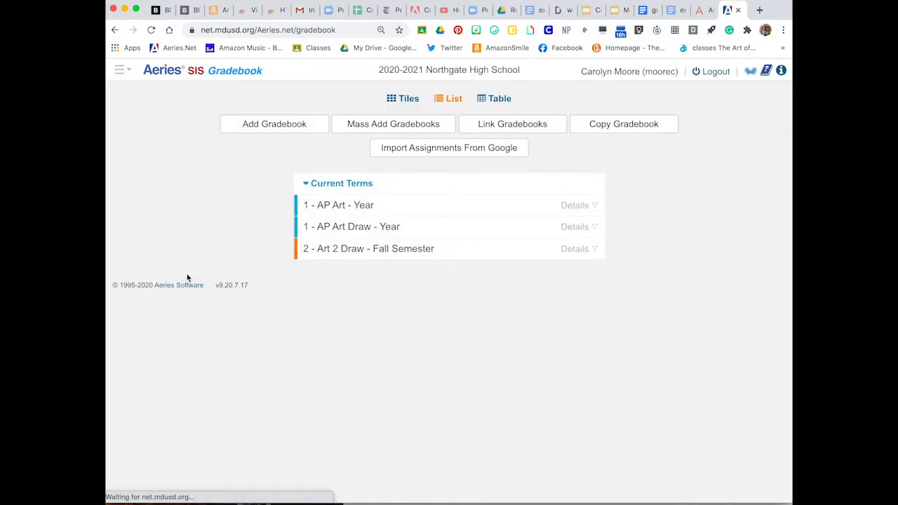
click(435, 150)
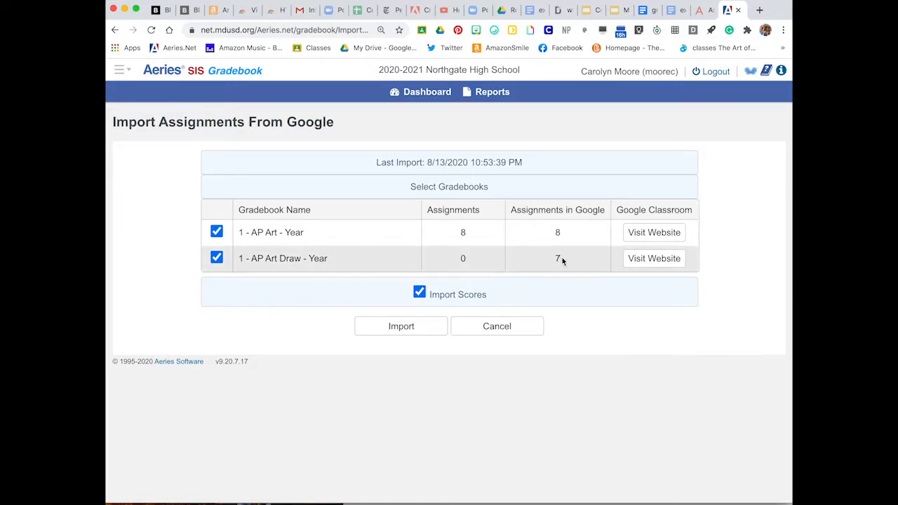
click(394, 328)
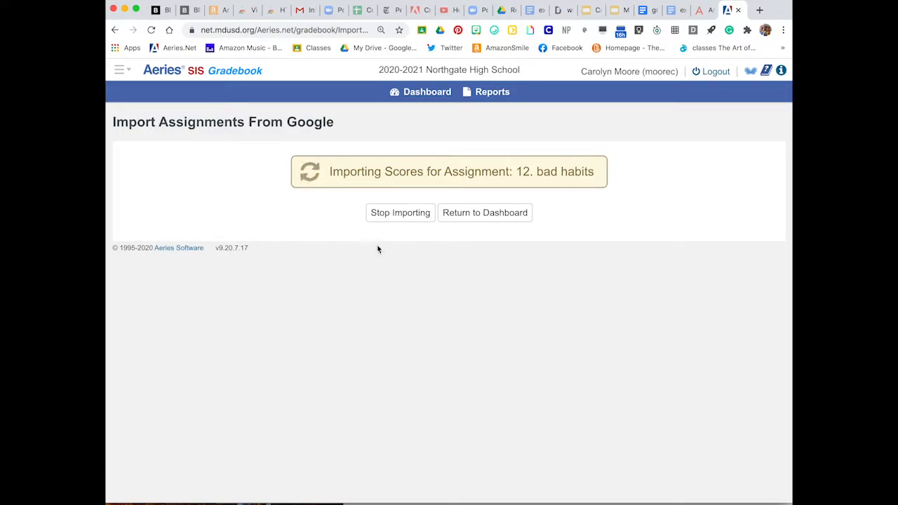
click(387, 216)
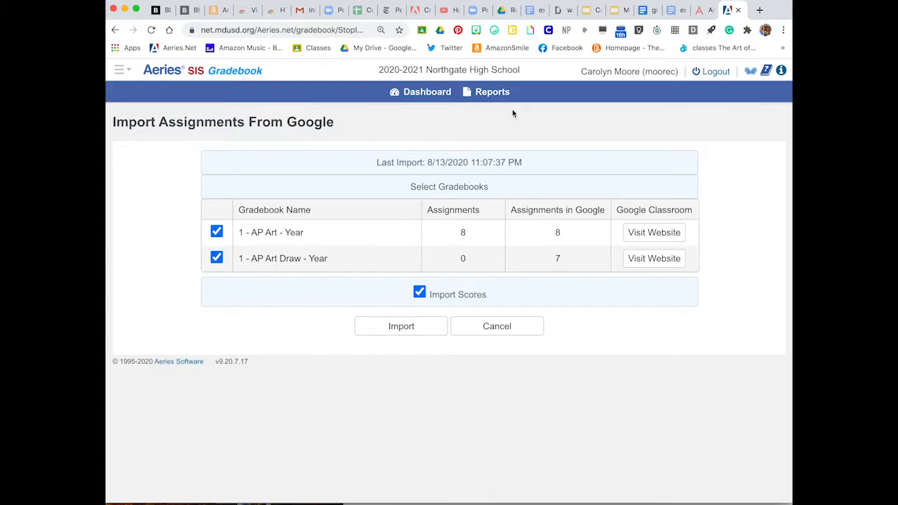
click(132, 73)
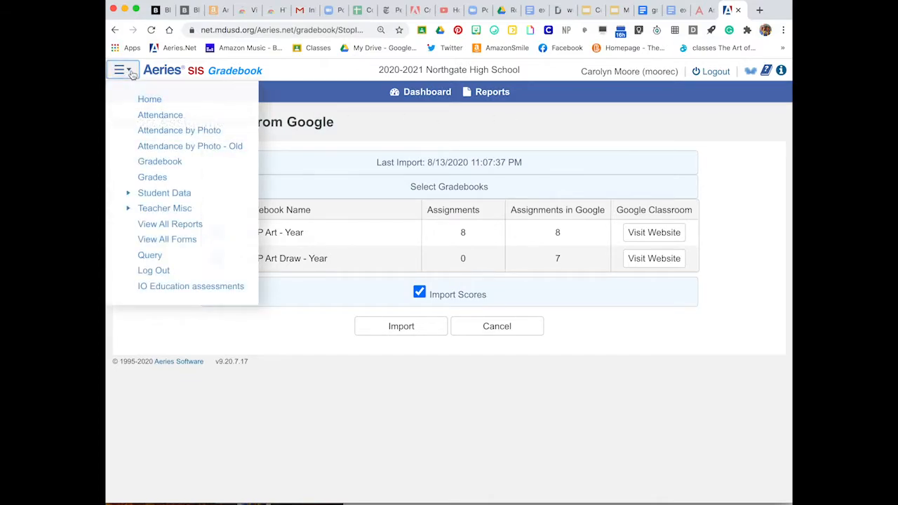
click(132, 74)
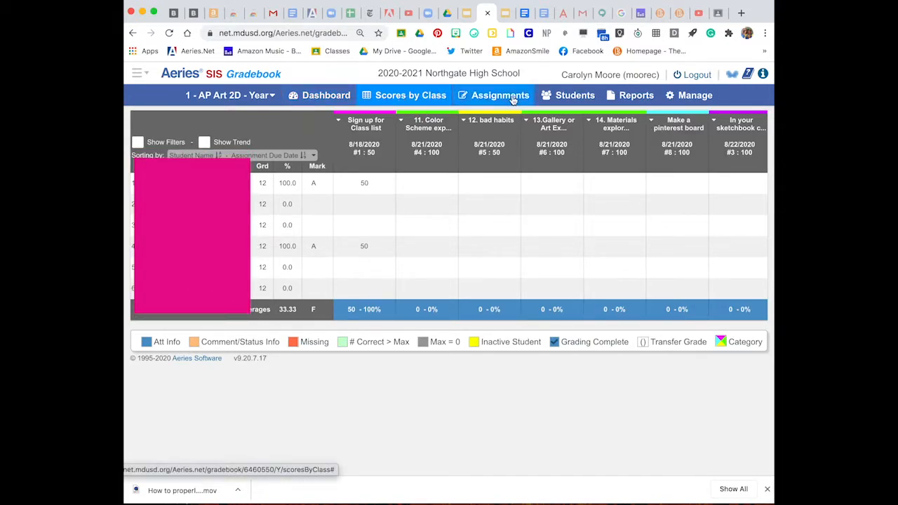
- Check the category setting of the "12. bad habits" assignment in the AP Art 2D gradebook, save it, and review the assignment list
click(683, 95)
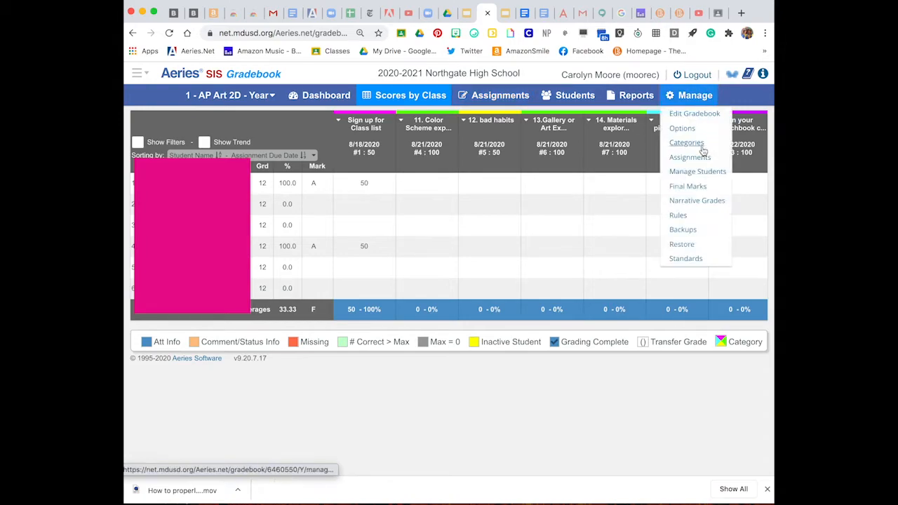
click(691, 158)
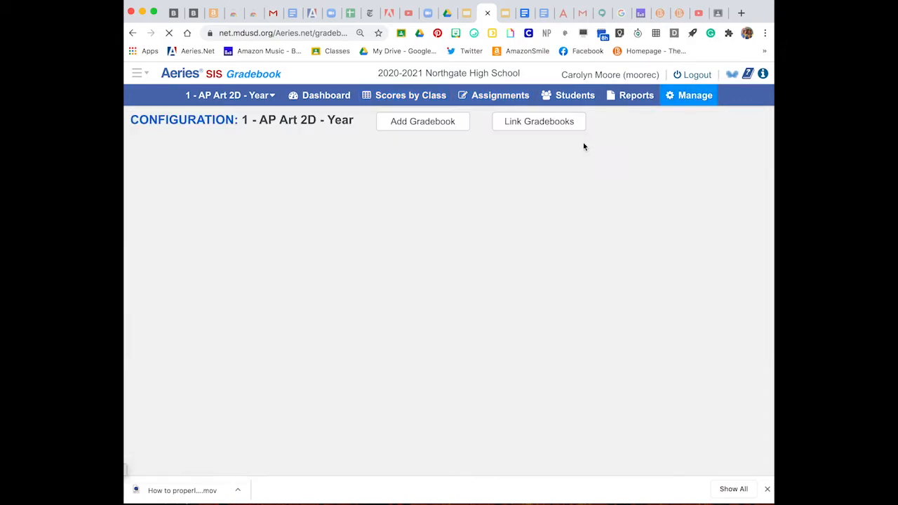
scroll(510, 356, down, 1)
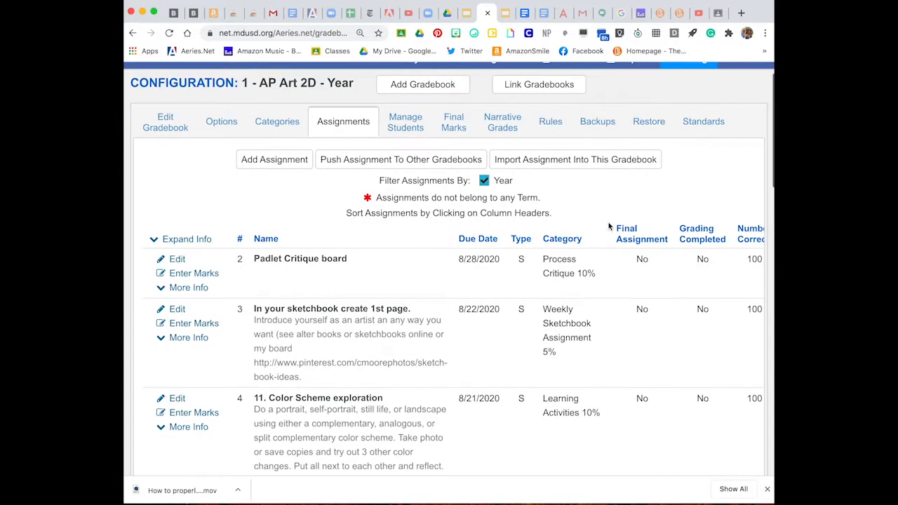
scroll(600, 427, down, 6)
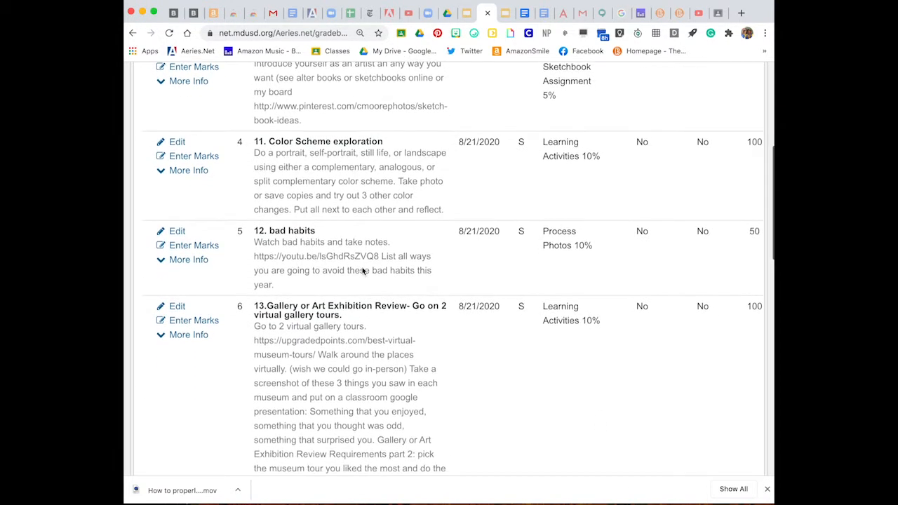
click(176, 232)
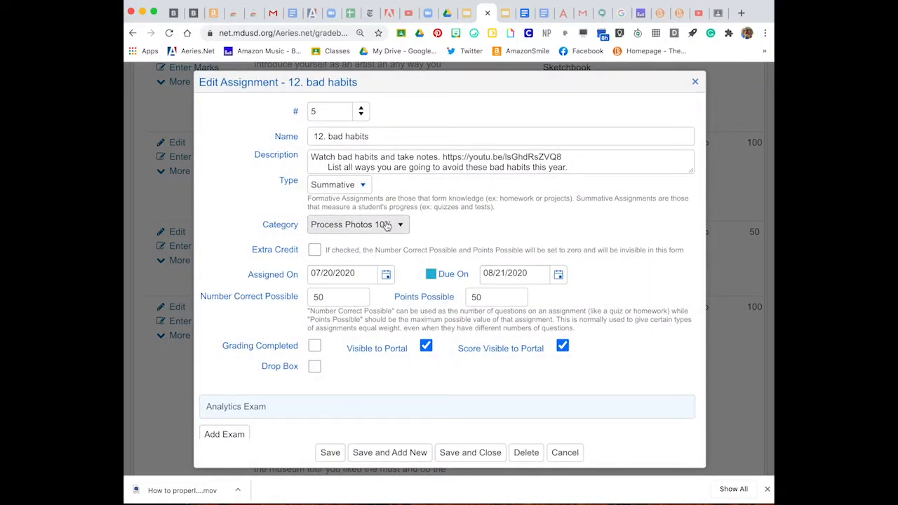
click(465, 454)
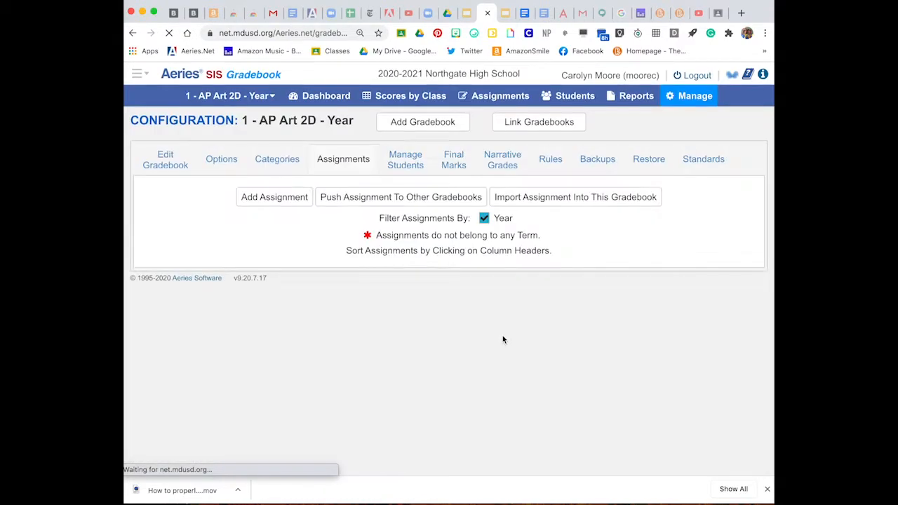
scroll(502, 339, down, 7)
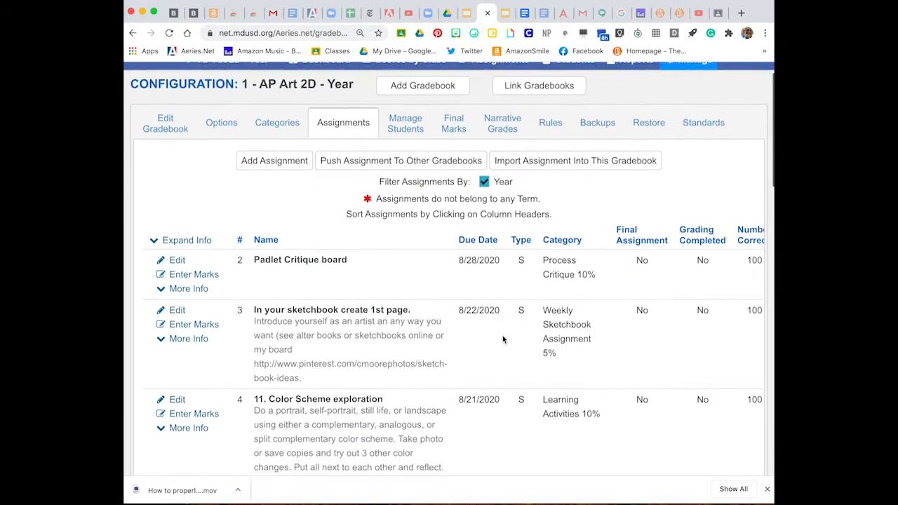
scroll(502, 339, down, 6)
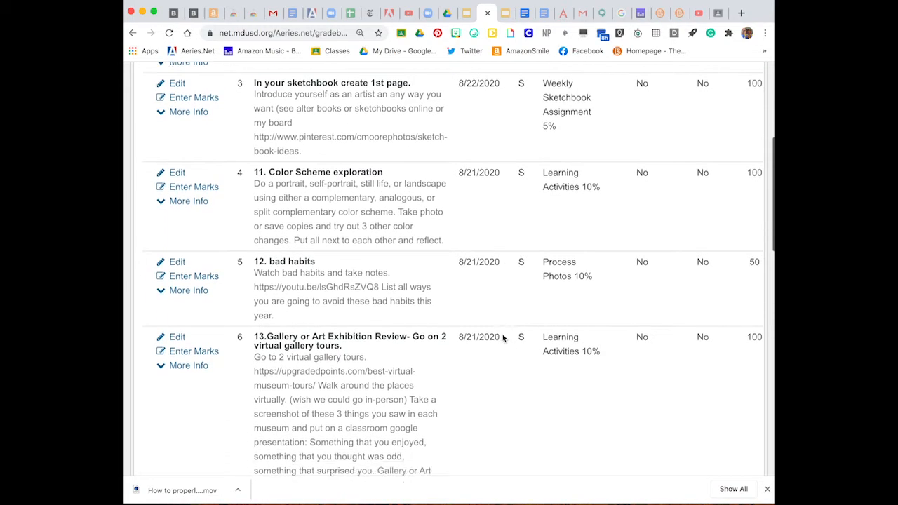
scroll(502, 339, up, 13)
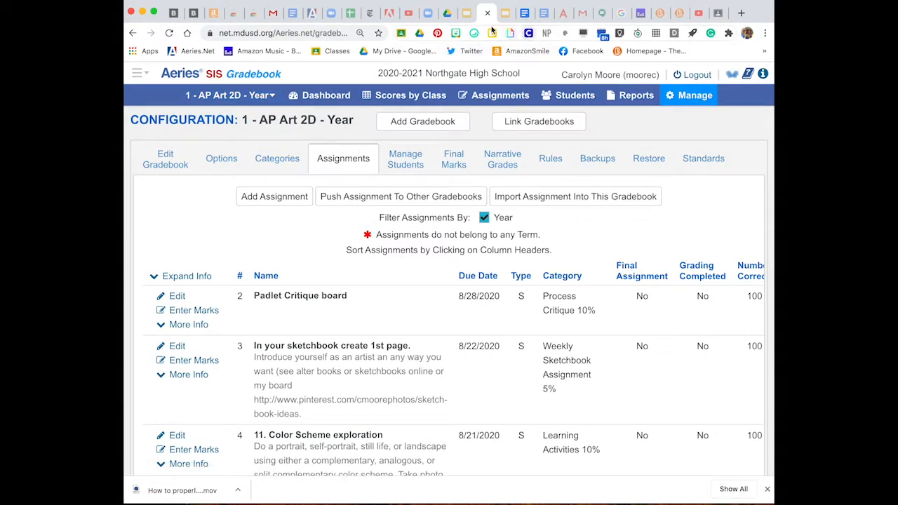
- Switch to Google Classroom and open the student work for "In your sketchbook create 1st page." in 1_2020 AP Art 2D Design
click(717, 13)
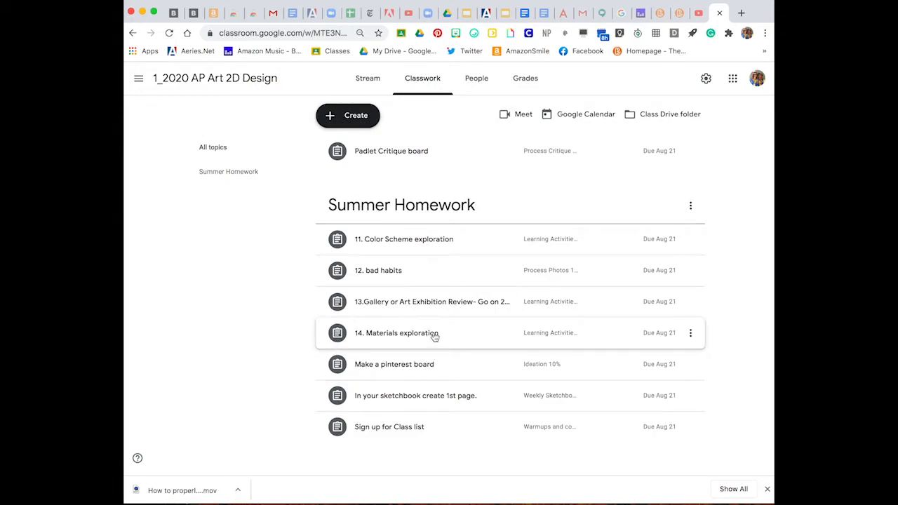
click(433, 402)
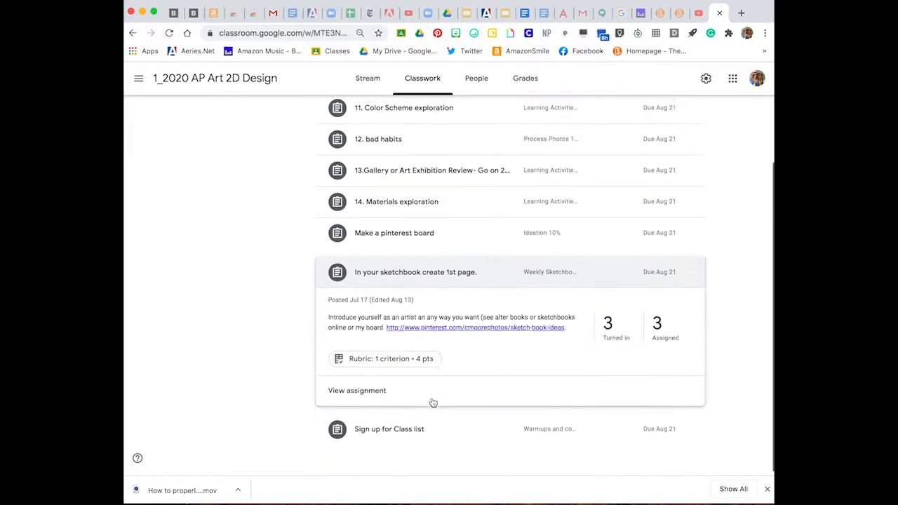
click(361, 391)
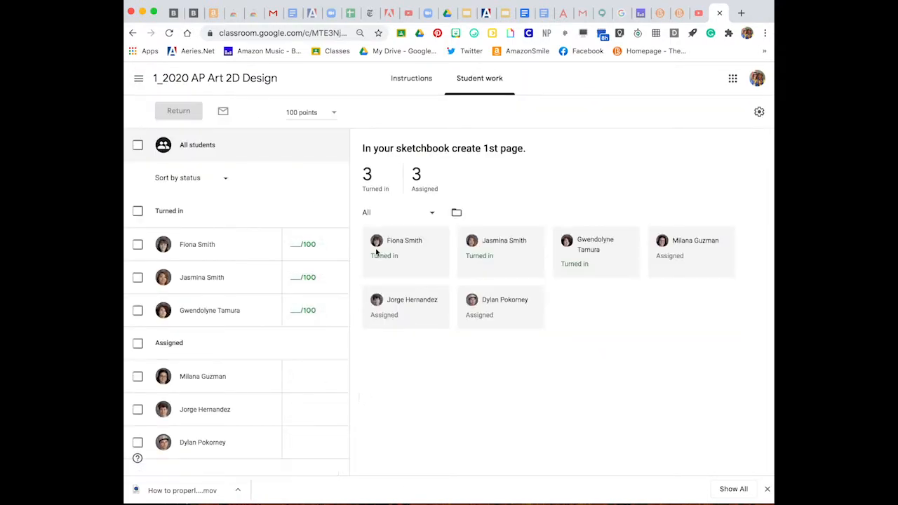
- Open the three turned-in sketchbook submissions for grading, each in its own browser tab
click(197, 244)
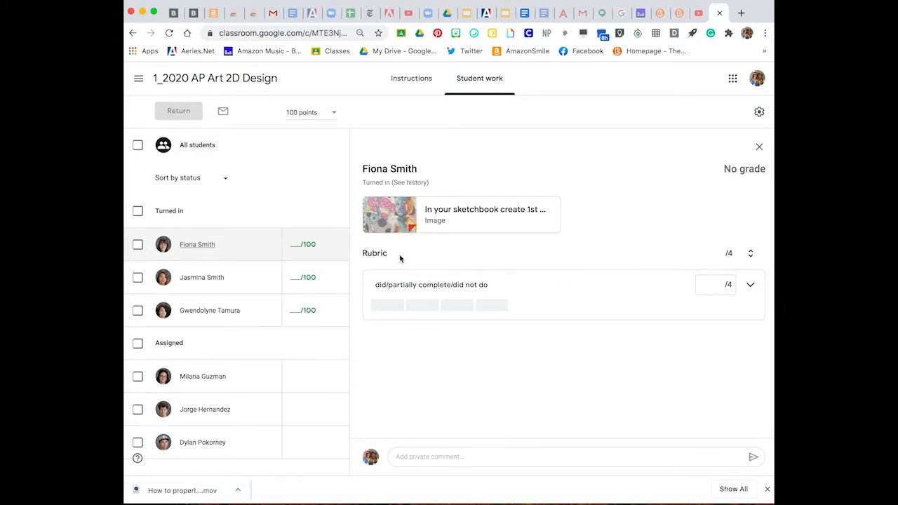
click(388, 210)
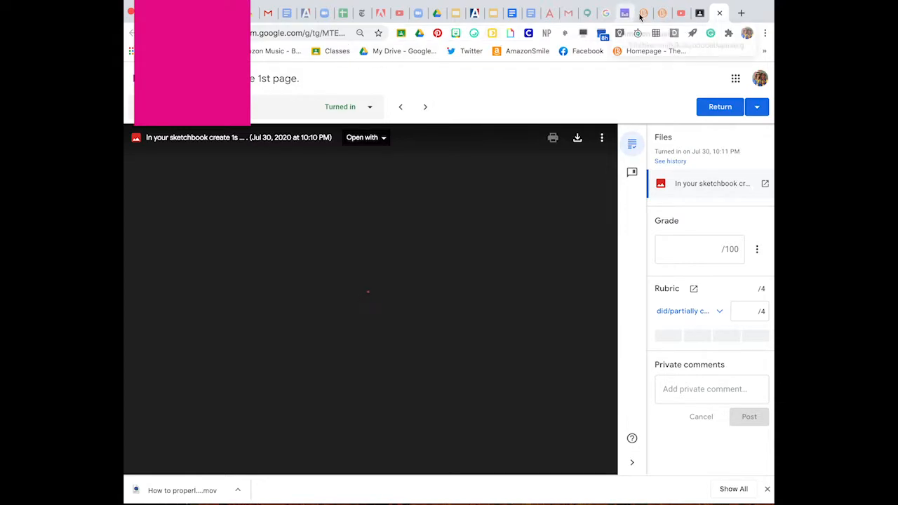
click(699, 13)
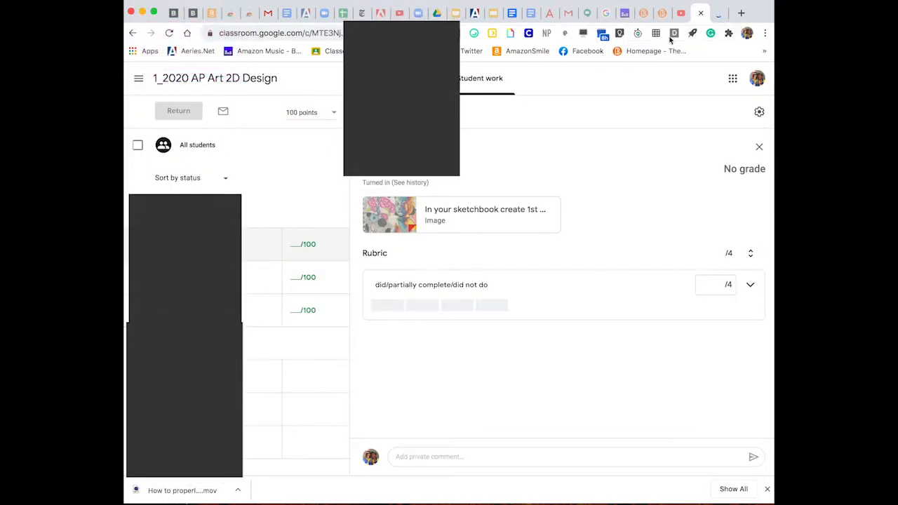
click(266, 265)
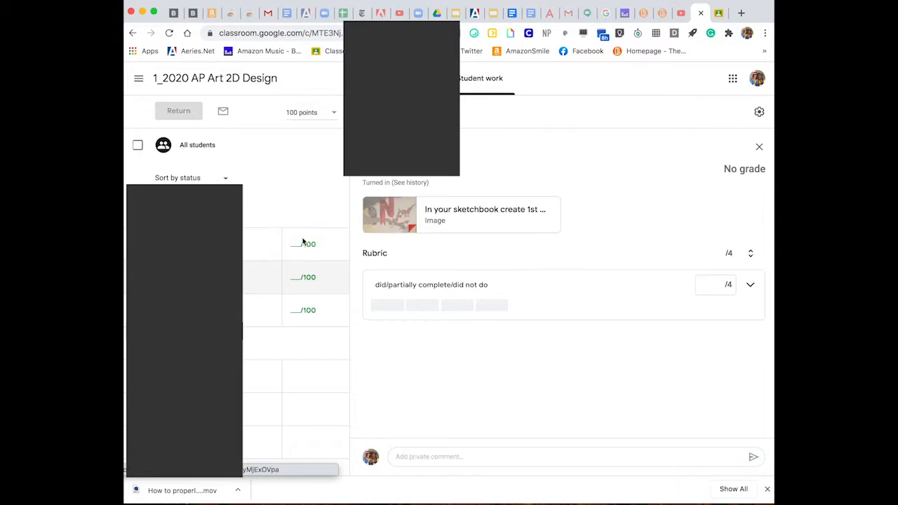
click(386, 223)
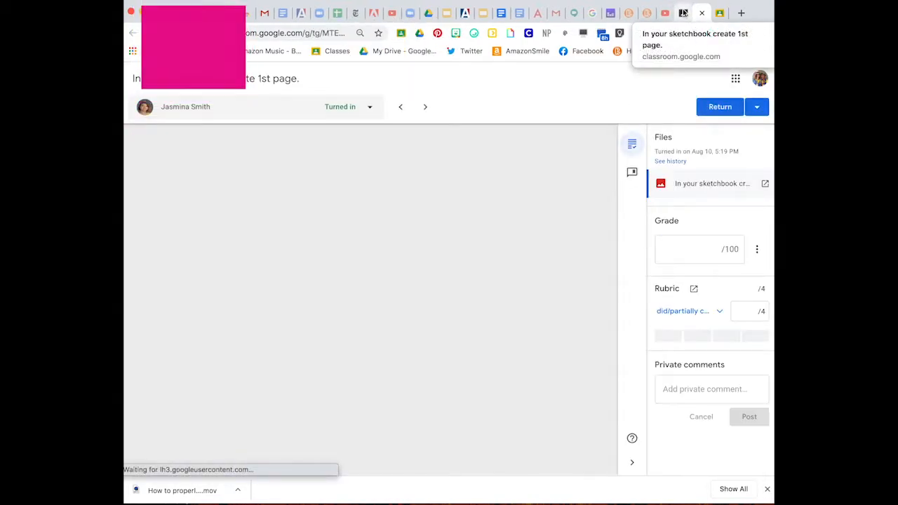
click(683, 12)
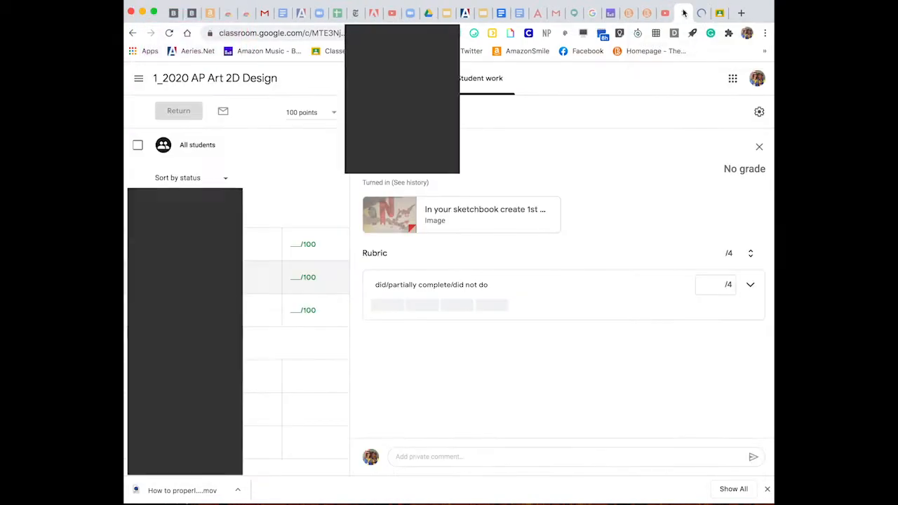
click(259, 310)
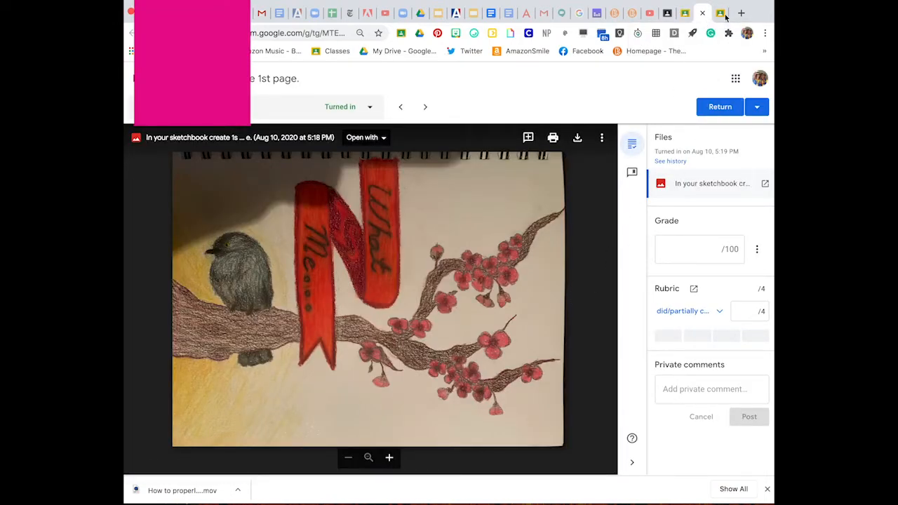
- Give the colorful portrait and the bird-and-blossom sketchbook submissions the 4-point "complete with effort" rubric level
click(723, 14)
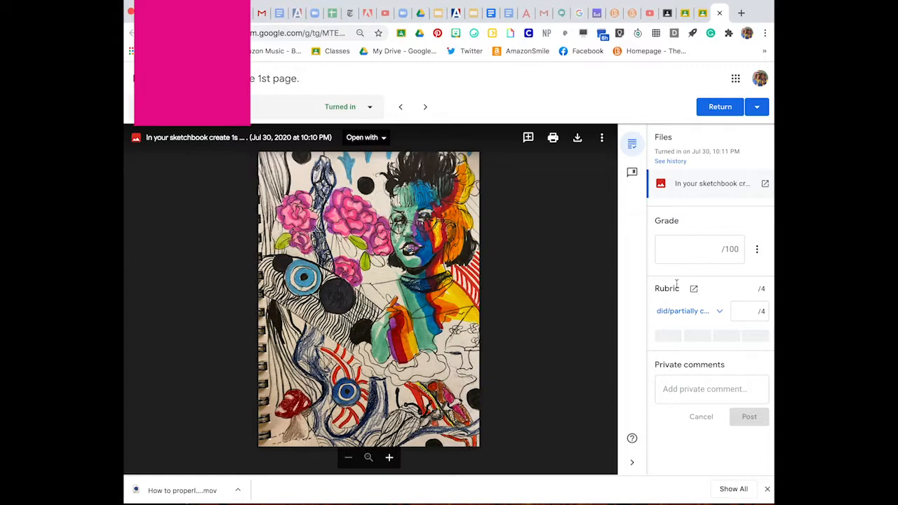
click(675, 337)
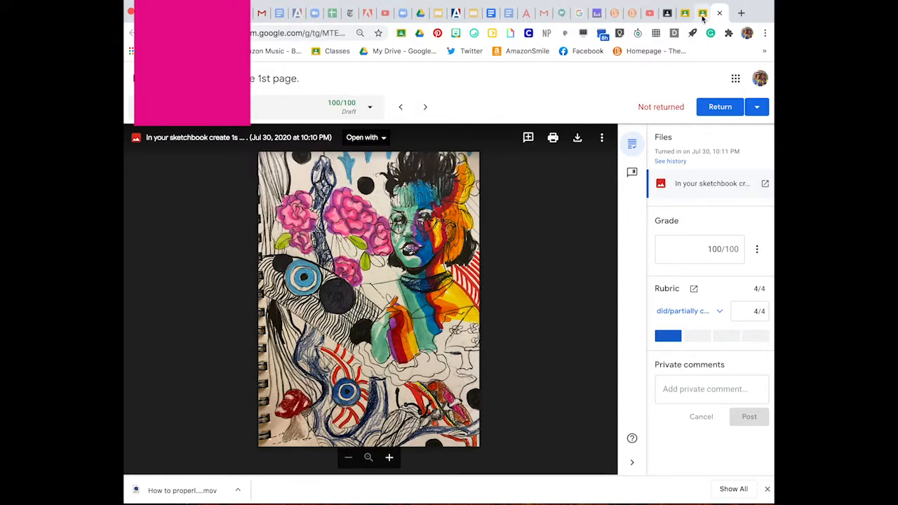
click(701, 17)
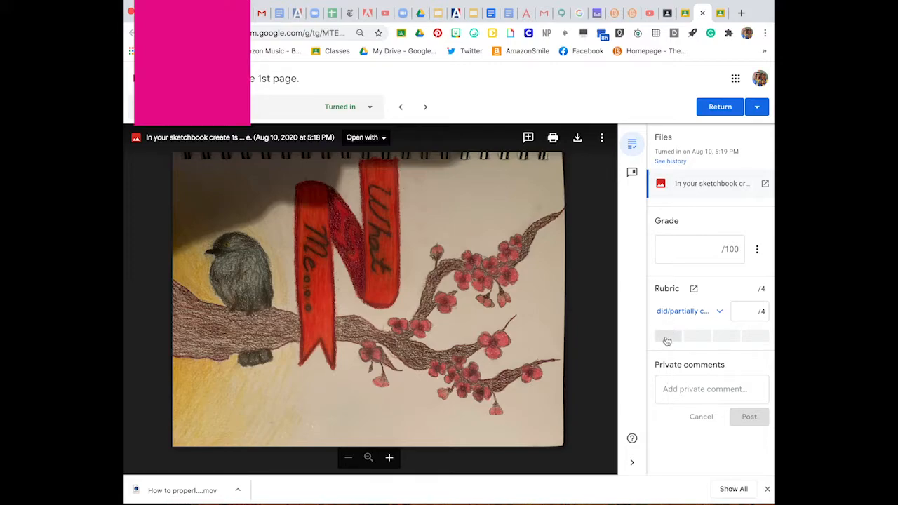
click(667, 340)
- Post the private comment "please work on taking better photos. I will teach you to scan this week." on the bird-and-blossom submission
click(692, 385)
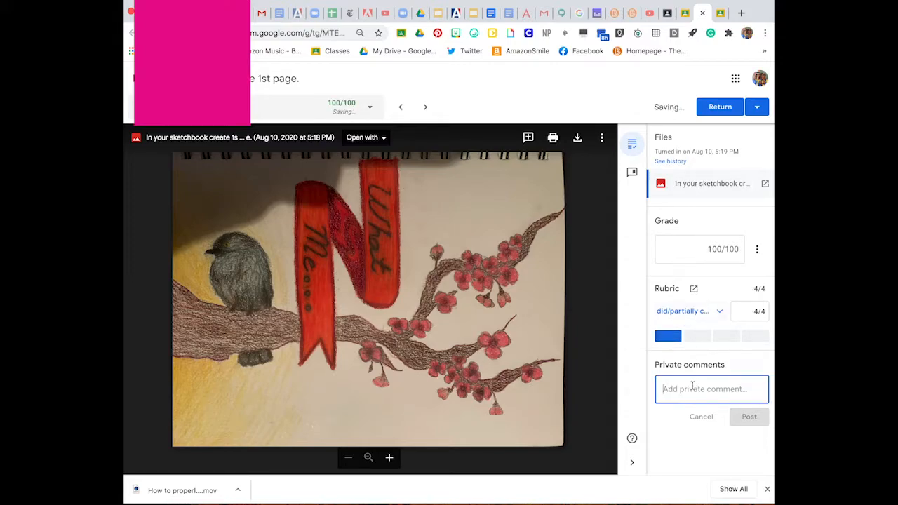
text(please work)
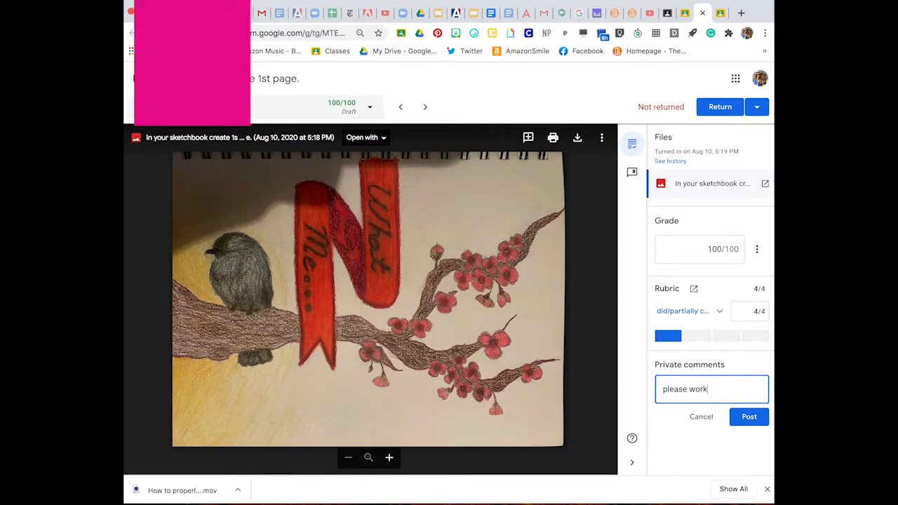
text(on taking better photos. I will teach)
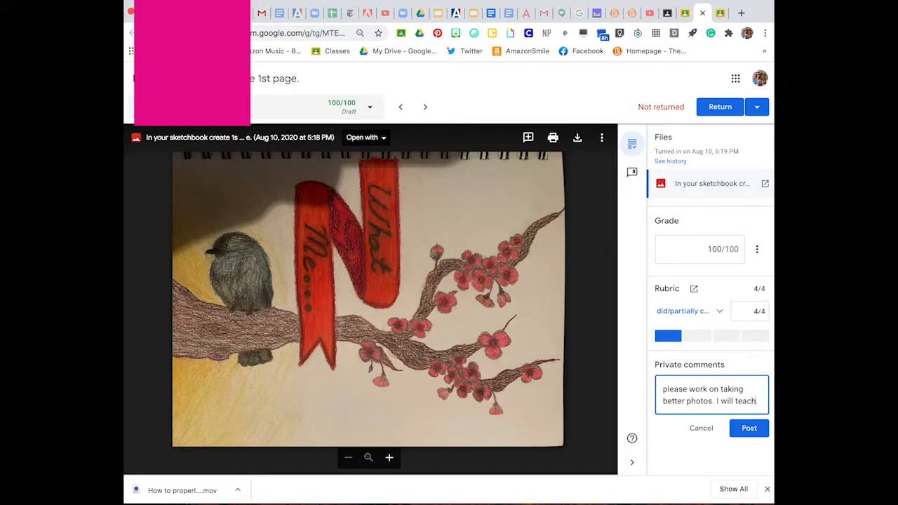
text(you to scan this week.)
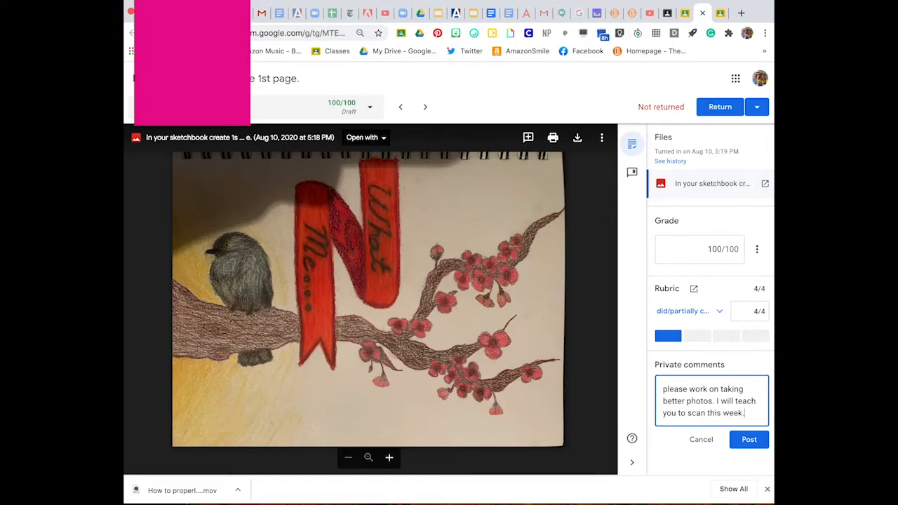
click(747, 439)
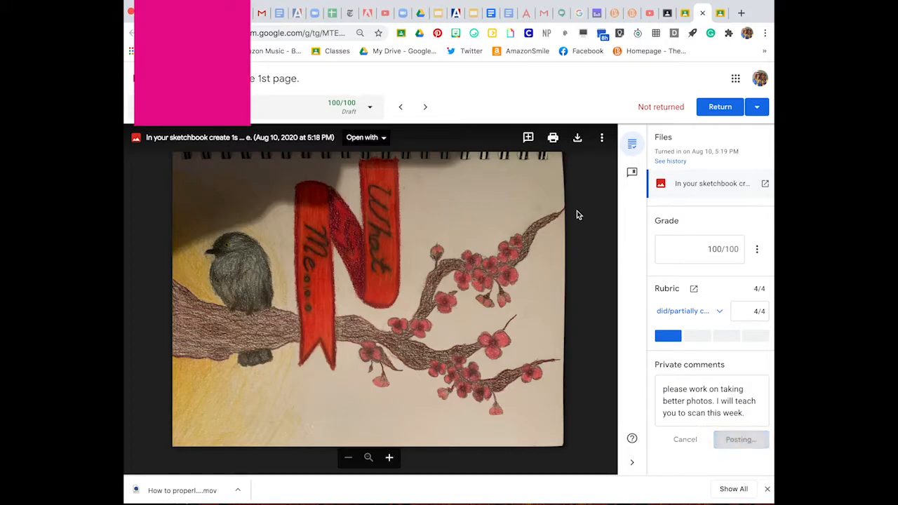
- Review the grading status of the open submissions and return to the bird-and-blossom drawing with its posted comment
click(401, 107)
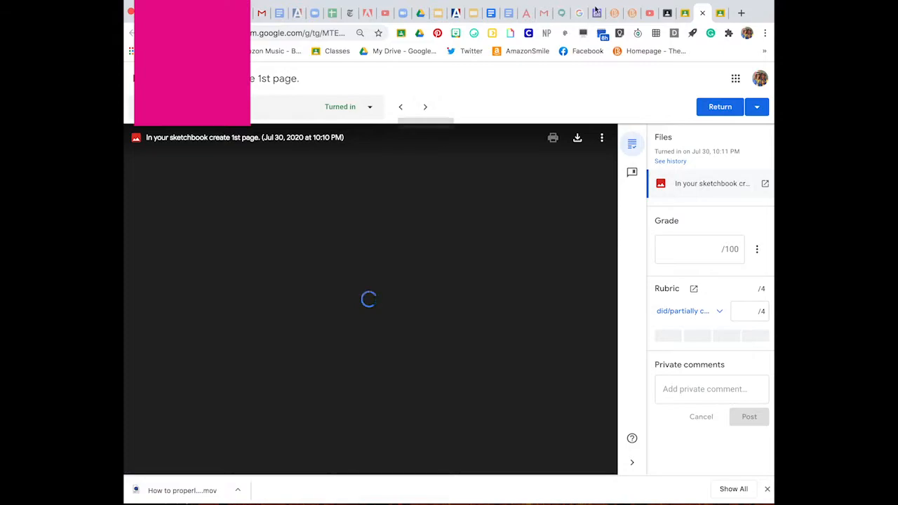
click(680, 15)
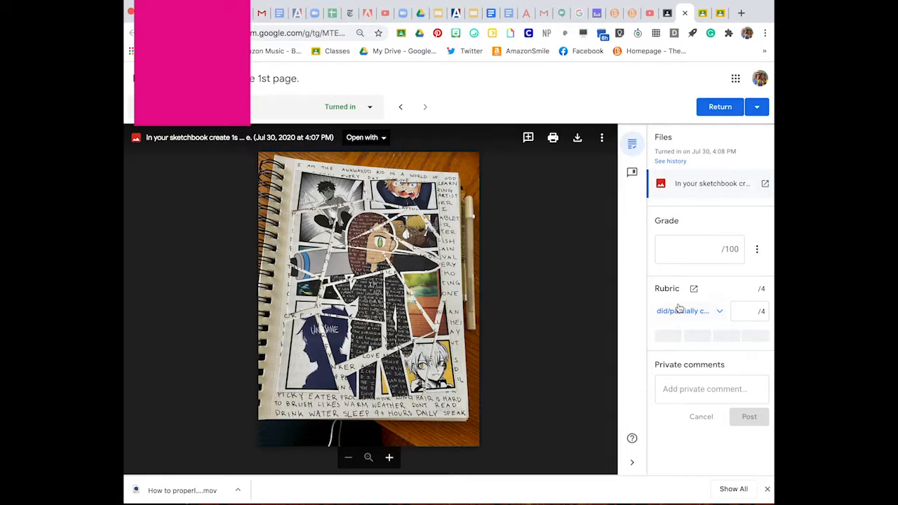
click(700, 13)
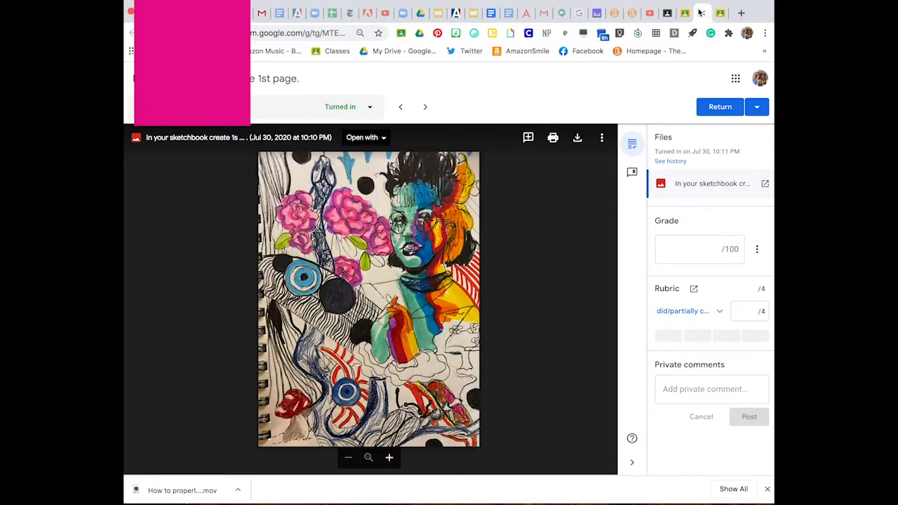
click(718, 13)
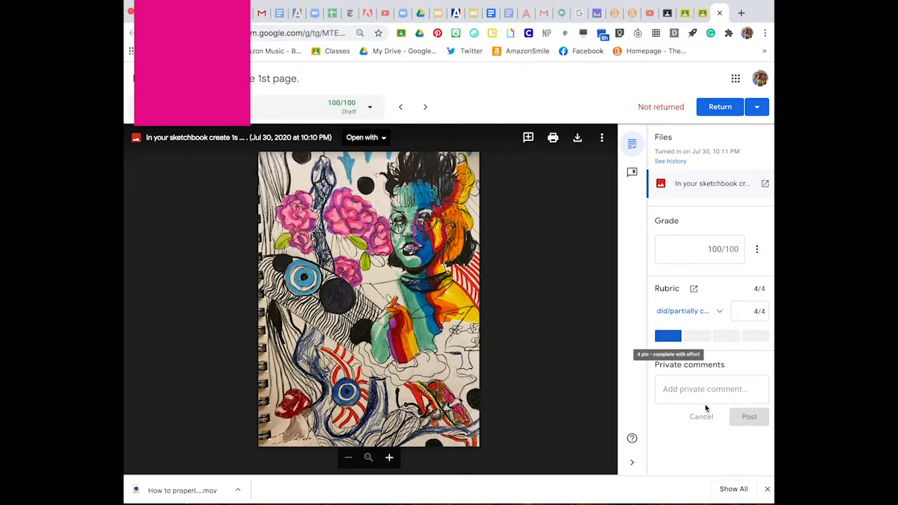
click(704, 19)
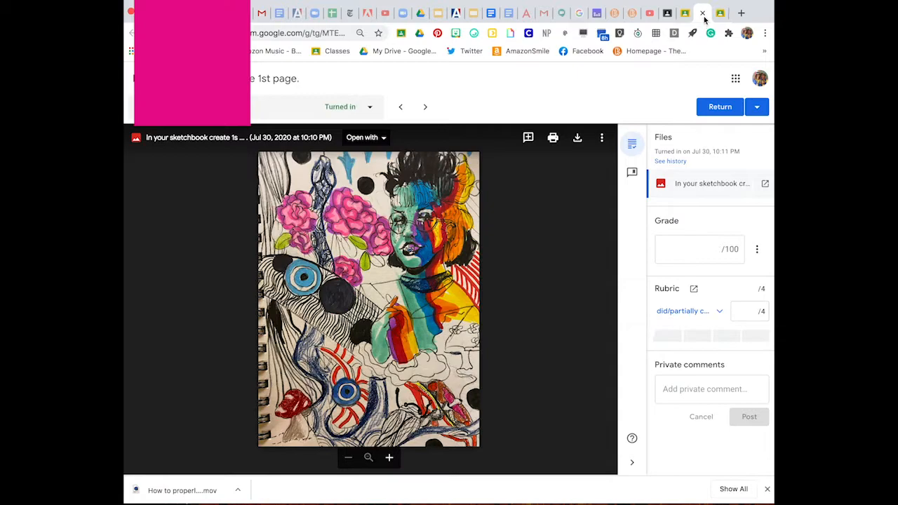
click(365, 114)
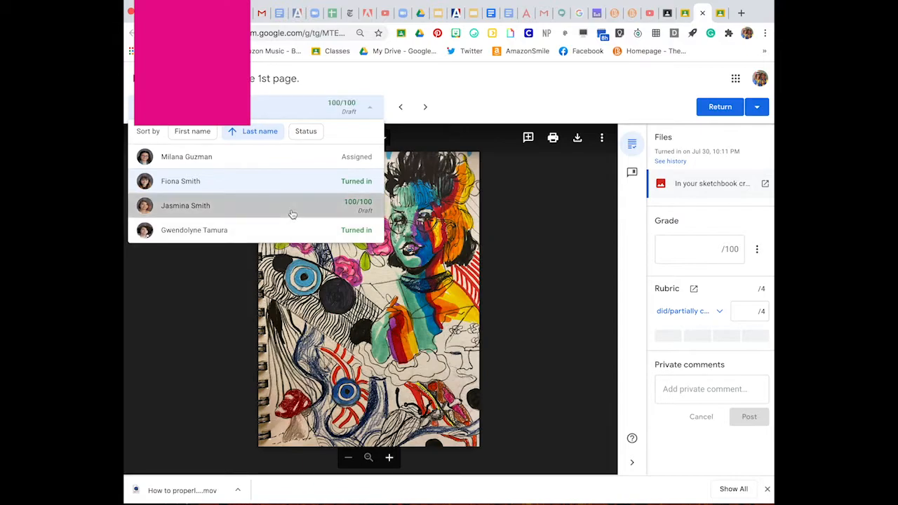
click(293, 207)
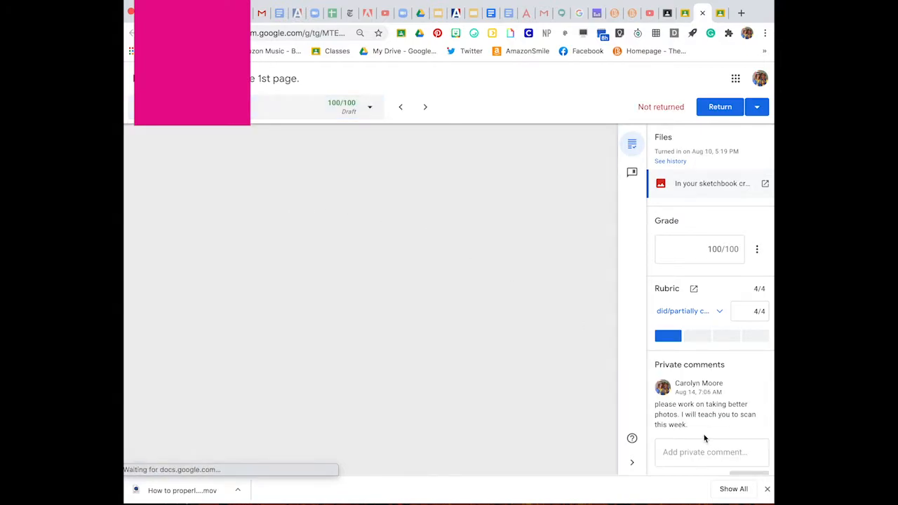
drag(703, 435, 652, 406)
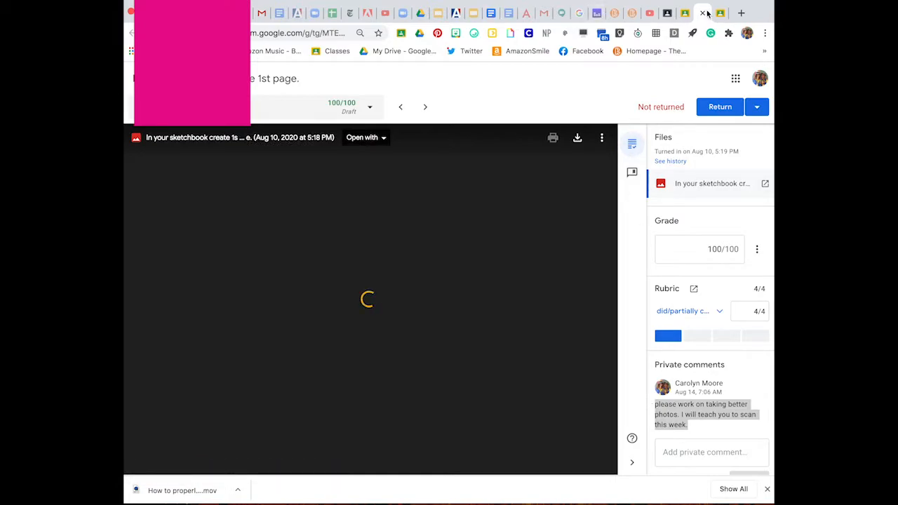
click(684, 19)
click(689, 389)
text(Art Kits for Art Design A/B)
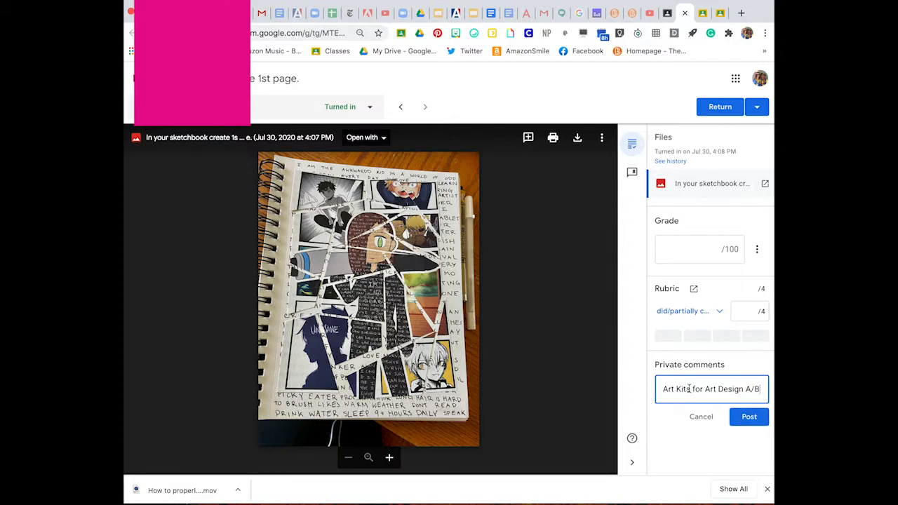
triple_click(709, 390)
key(BackSpace)
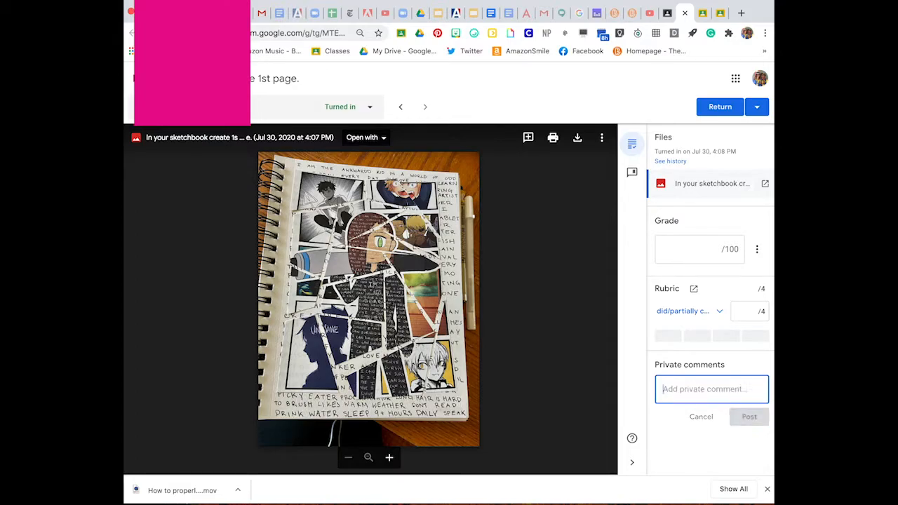
- Copy the posted comment from the bird-and-blossom submission into the private comment of the comic collage submission
click(703, 13)
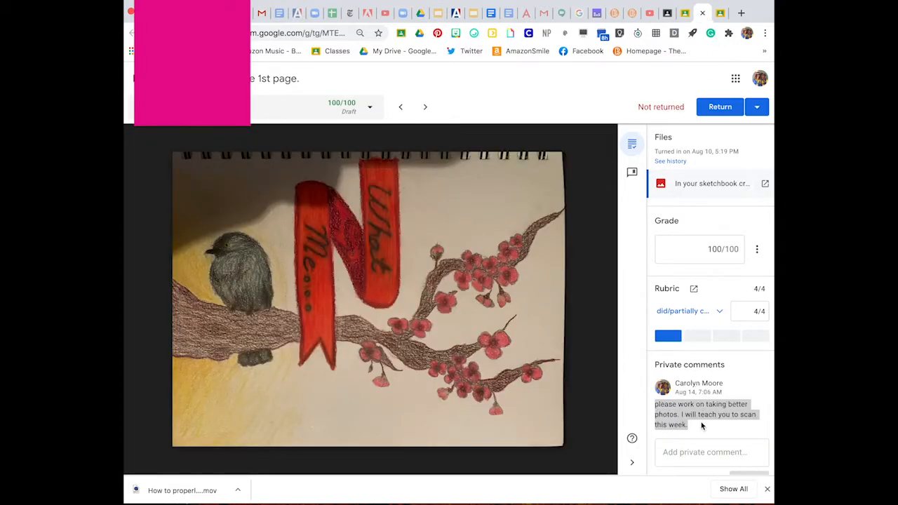
drag(687, 424, 651, 401)
key(super+c)
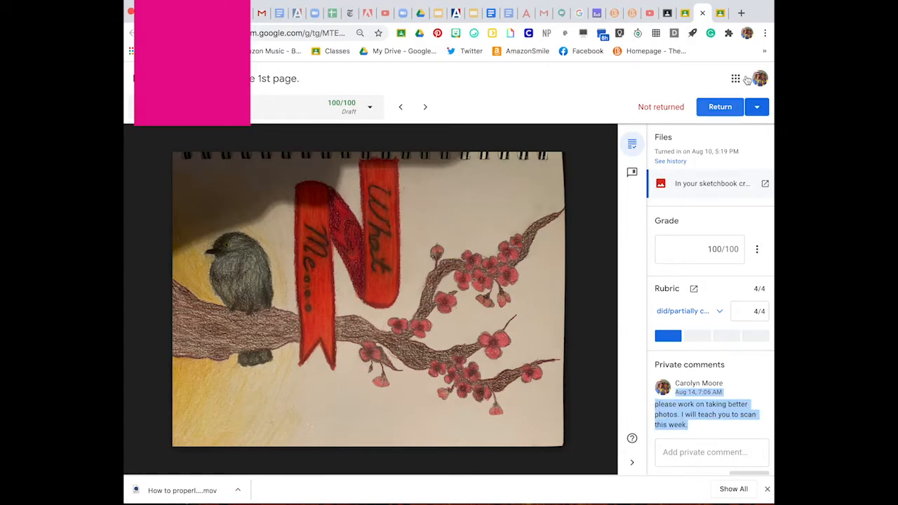
click(685, 14)
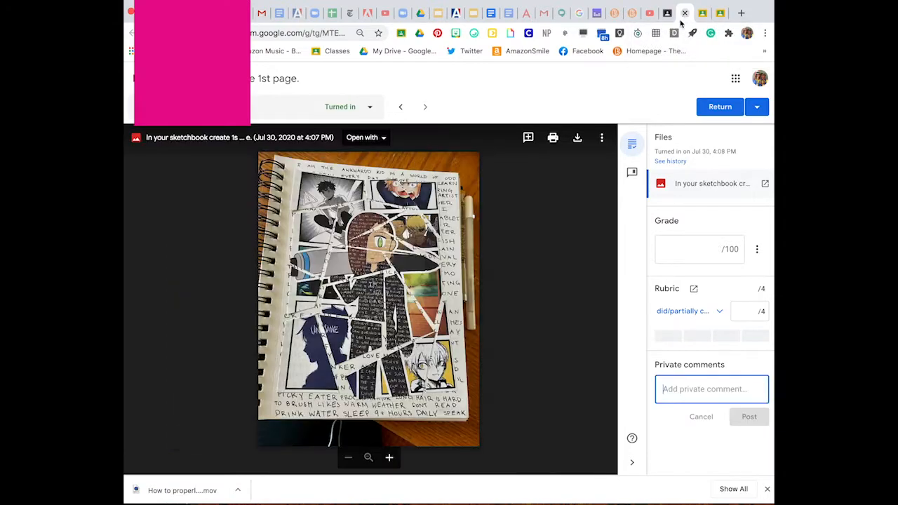
key(super+v)
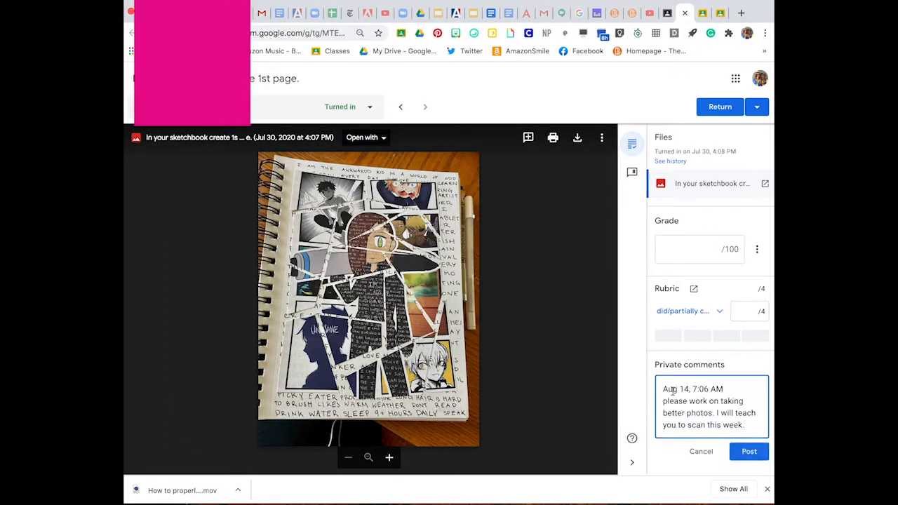
- Replace the copied date and time line in the comic collage's private comment with "Great Page"
drag(729, 386, 638, 378)
key(BackSpace)
click(673, 389)
key(BackSpace)
drag(708, 391, 687, 386)
text(Page)
- Finish grading the comic collage with 4 of 4 rubric points and its comment posted, and return the work to the student
click(672, 337)
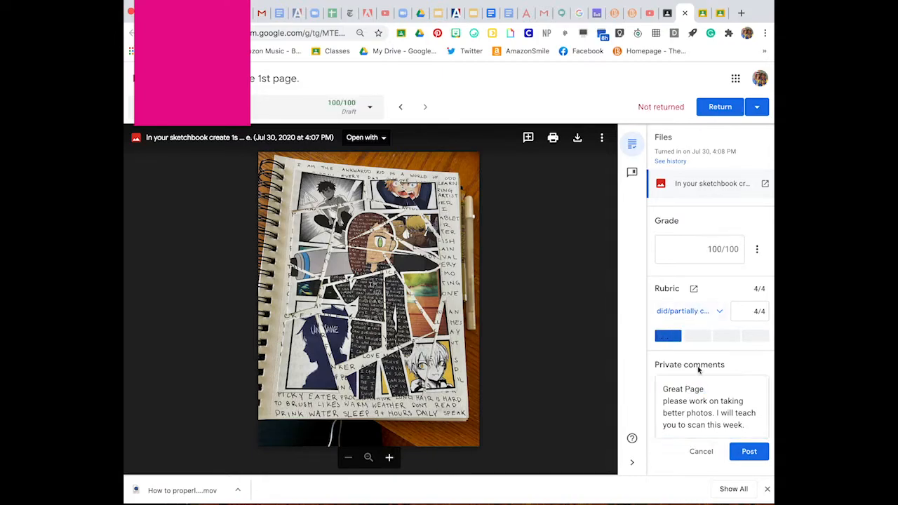
click(749, 451)
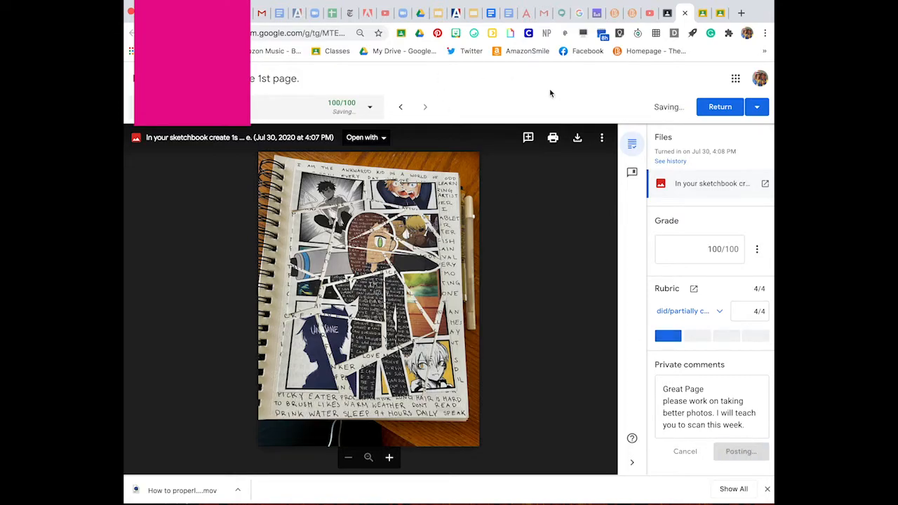
click(712, 109)
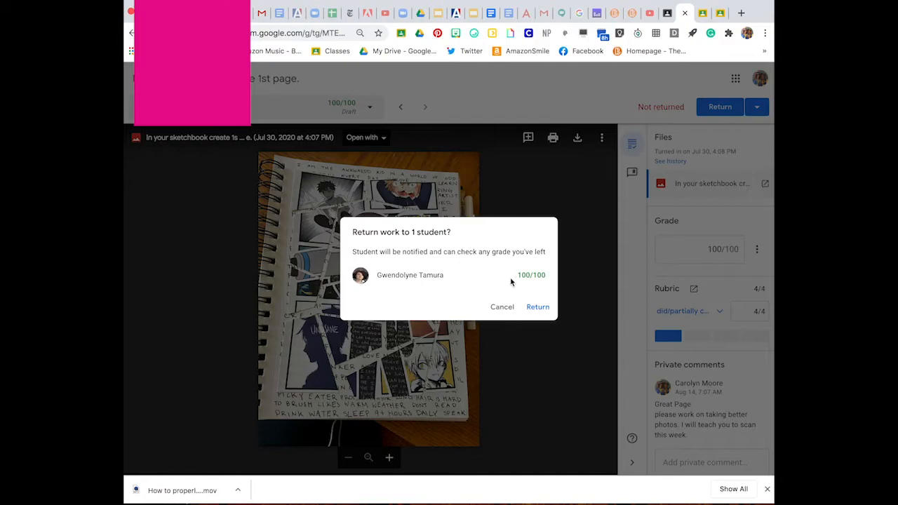
click(537, 306)
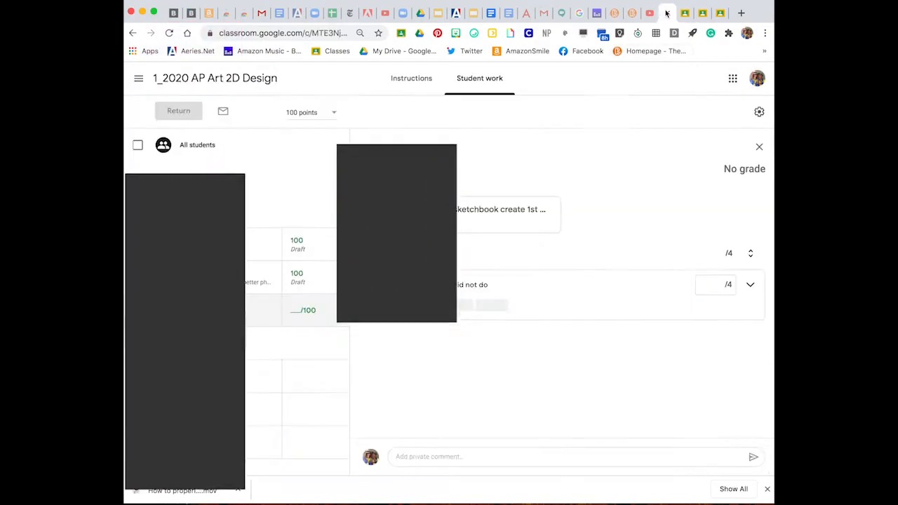
- Return the turned-in submissions from the student work list, including the remaining 100-point draft for the comic collage
click(138, 211)
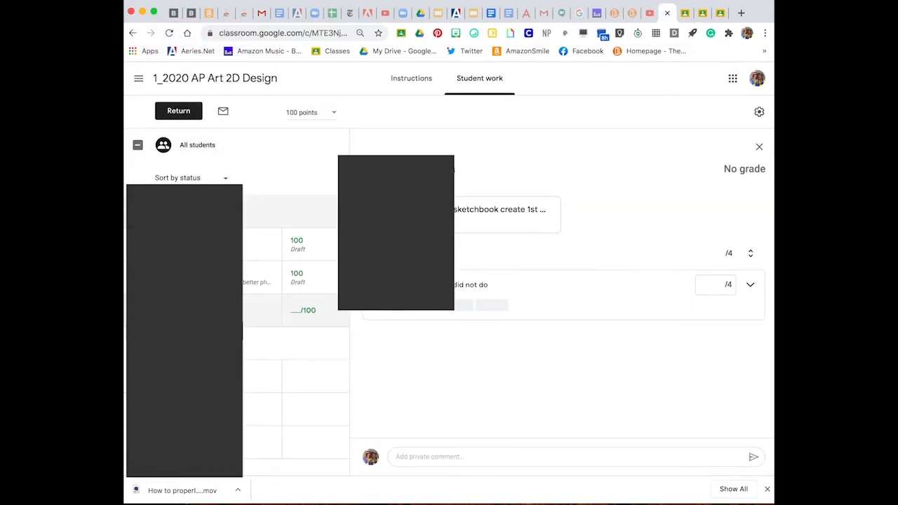
click(170, 115)
click(544, 347)
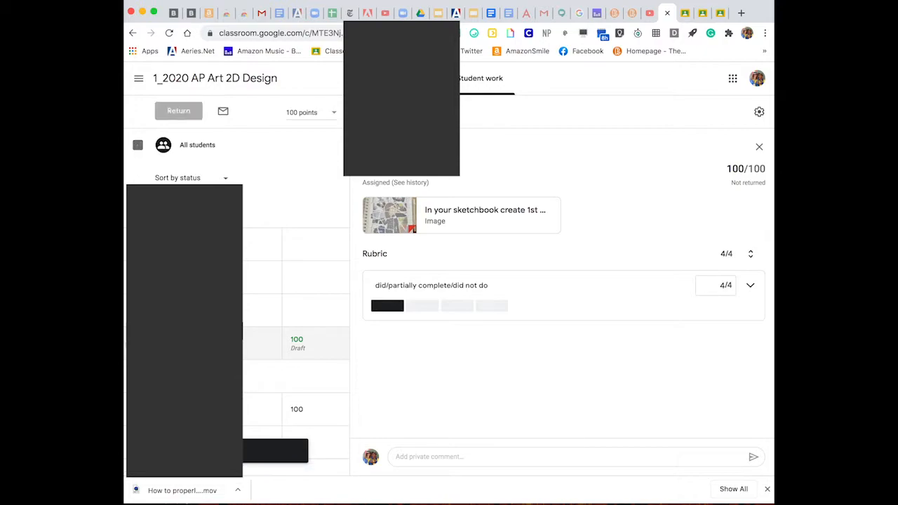
click(179, 112)
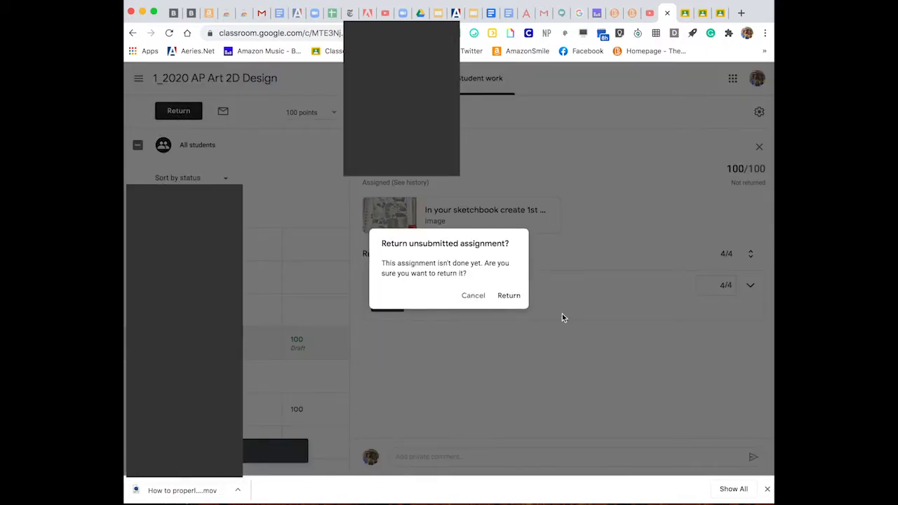
click(514, 296)
click(543, 321)
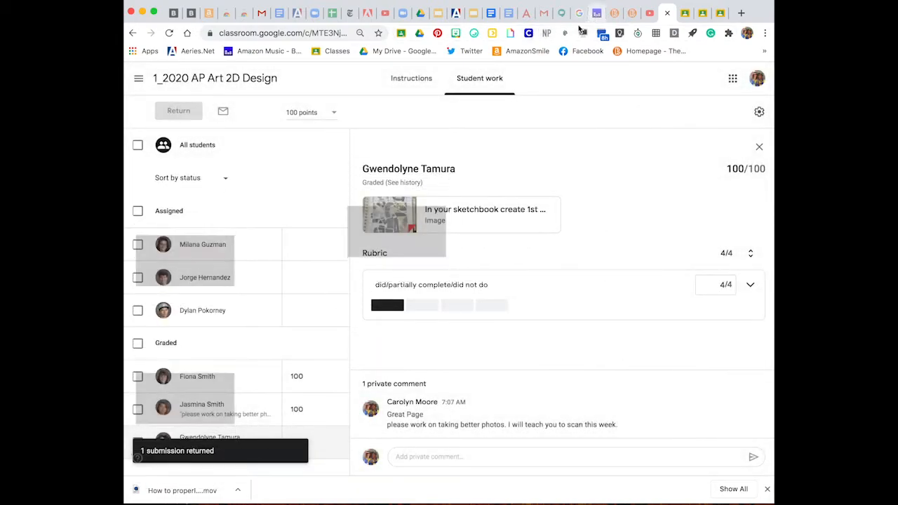
- Switch to the Aeries gradebook and import assignments with scores from Google for AP Art 2D and AP Art Draw
click(442, 12)
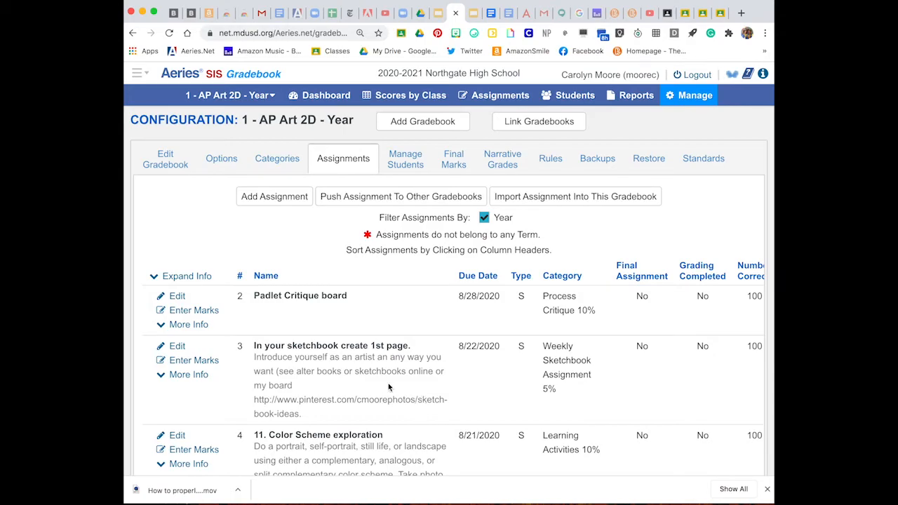
click(419, 92)
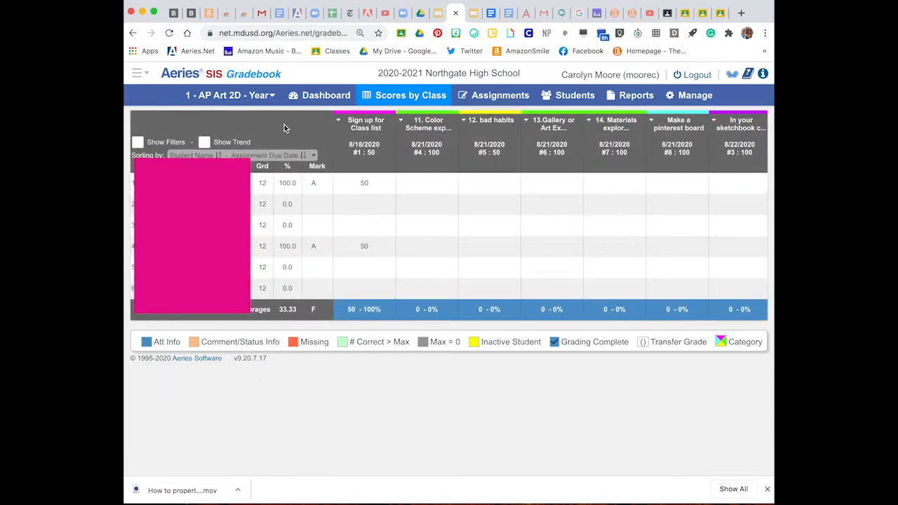
click(314, 97)
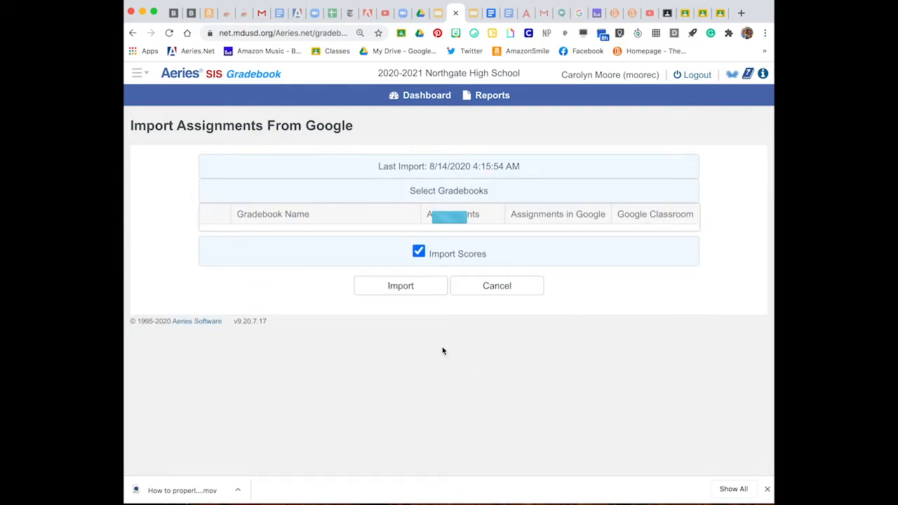
click(424, 297)
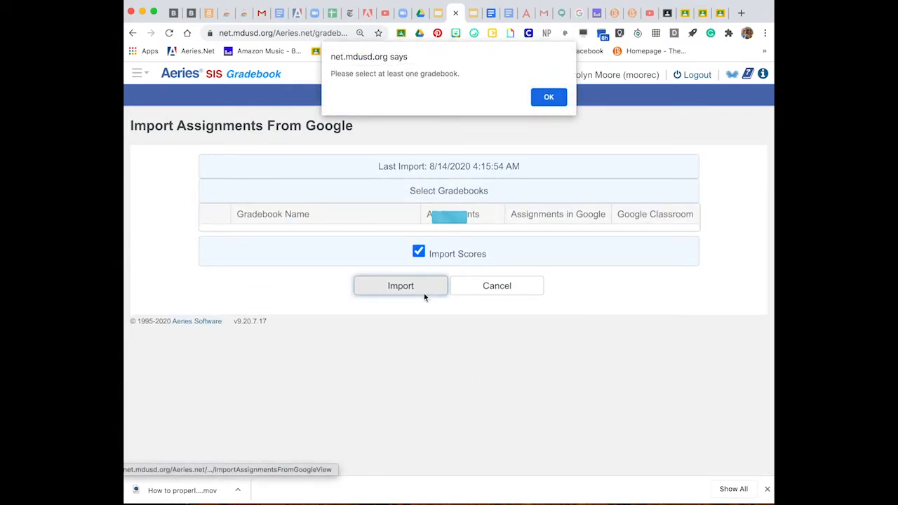
click(550, 99)
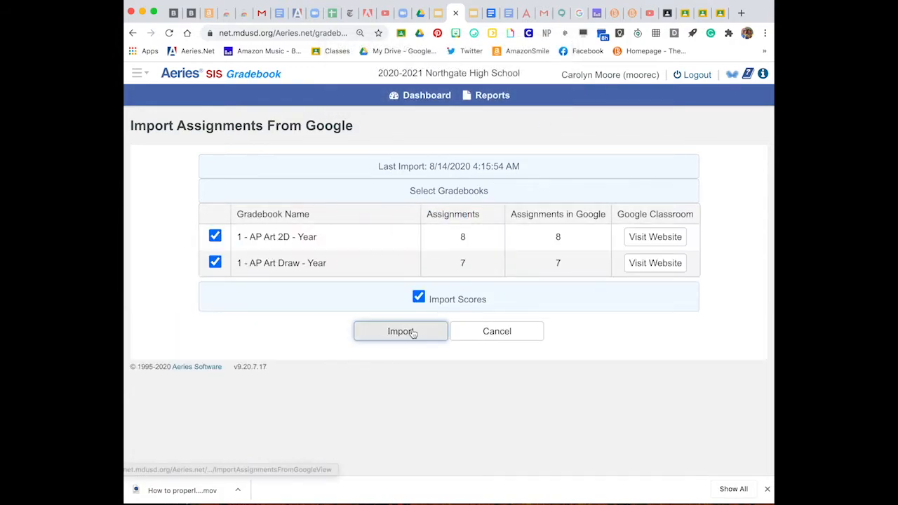
click(382, 339)
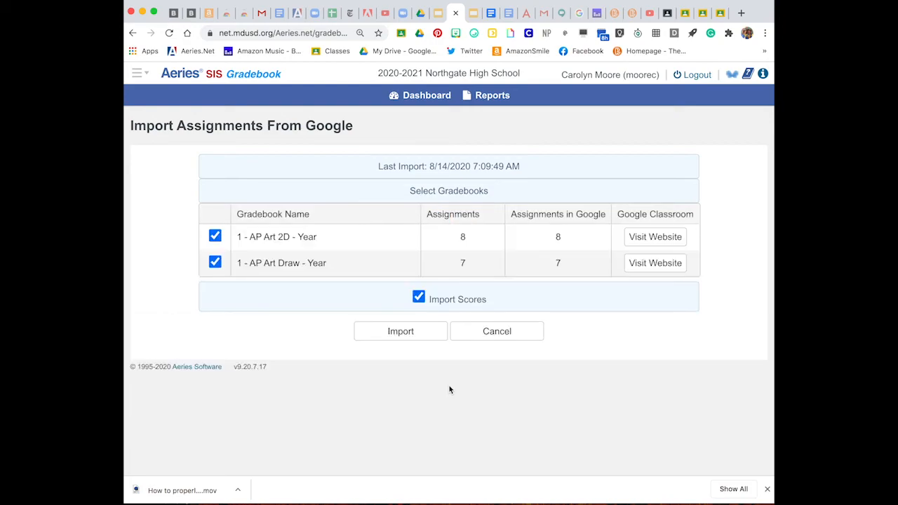
- Open the AP Art 2D gradebook's scores by class to check the imported sketchbook scores
click(422, 98)
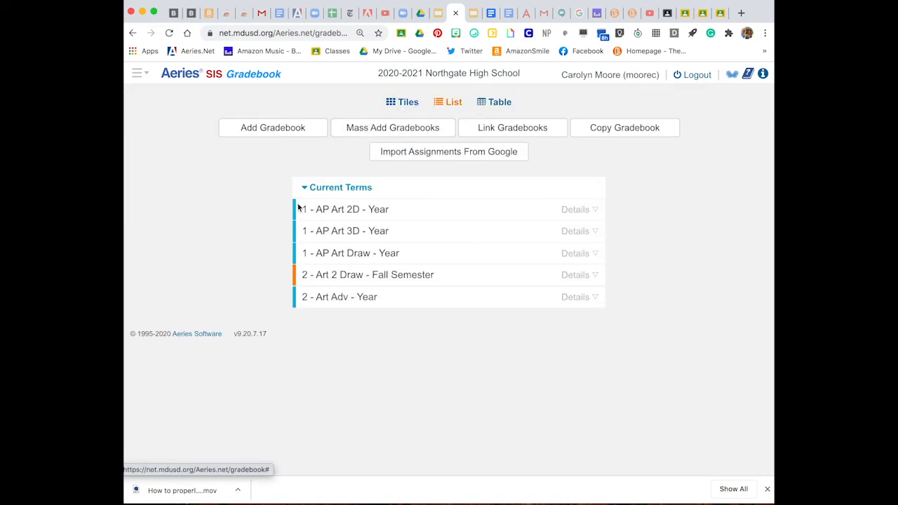
click(578, 210)
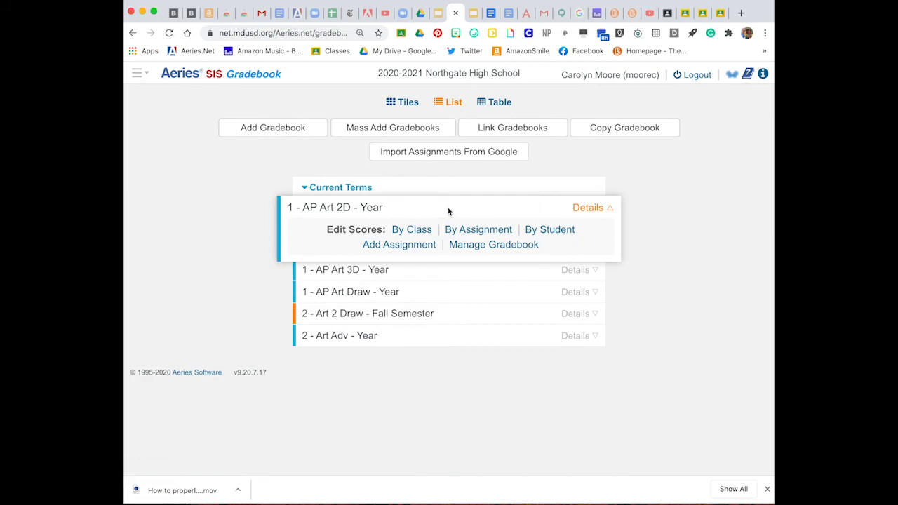
click(423, 236)
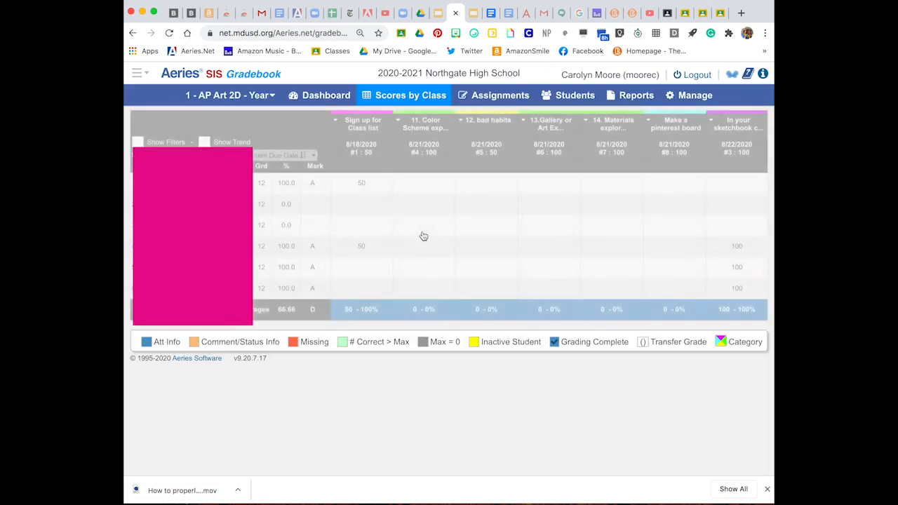